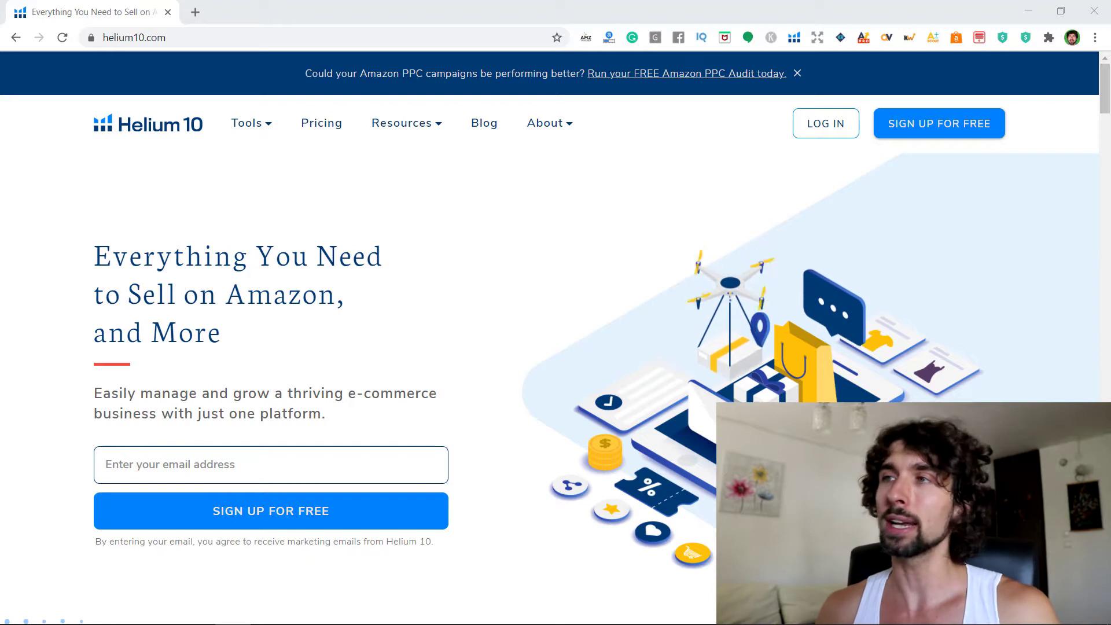
Log in to Helium 10 and expand the Keyword Research tools in the sidebar
{"action": "left_click", "coordinate": [831, 123]}
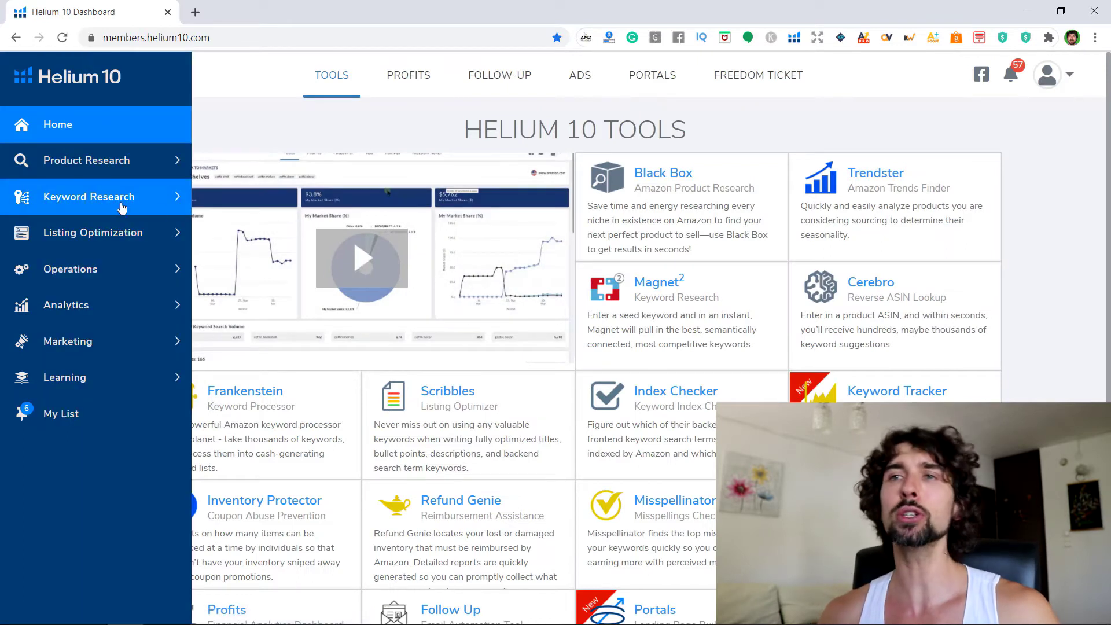
{"action": "left_click", "coordinate": [122, 204]}
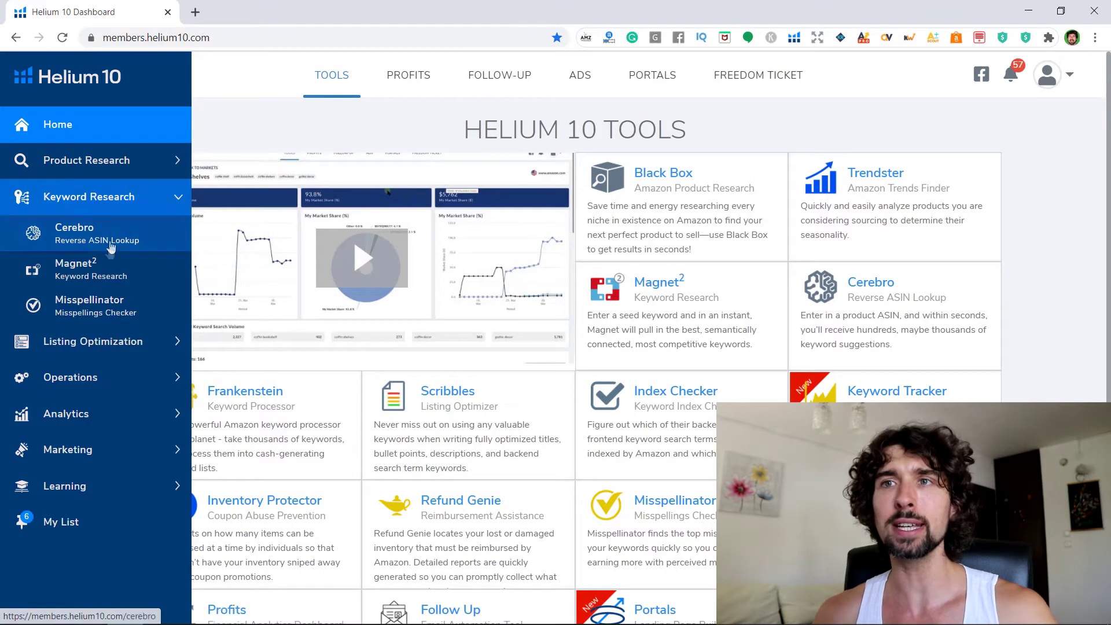
Run a new Magnet search for 'kitchen knife', showing about 42,746 search volume and 10,901 keywords
{"action": "left_click", "coordinate": [139, 276]}
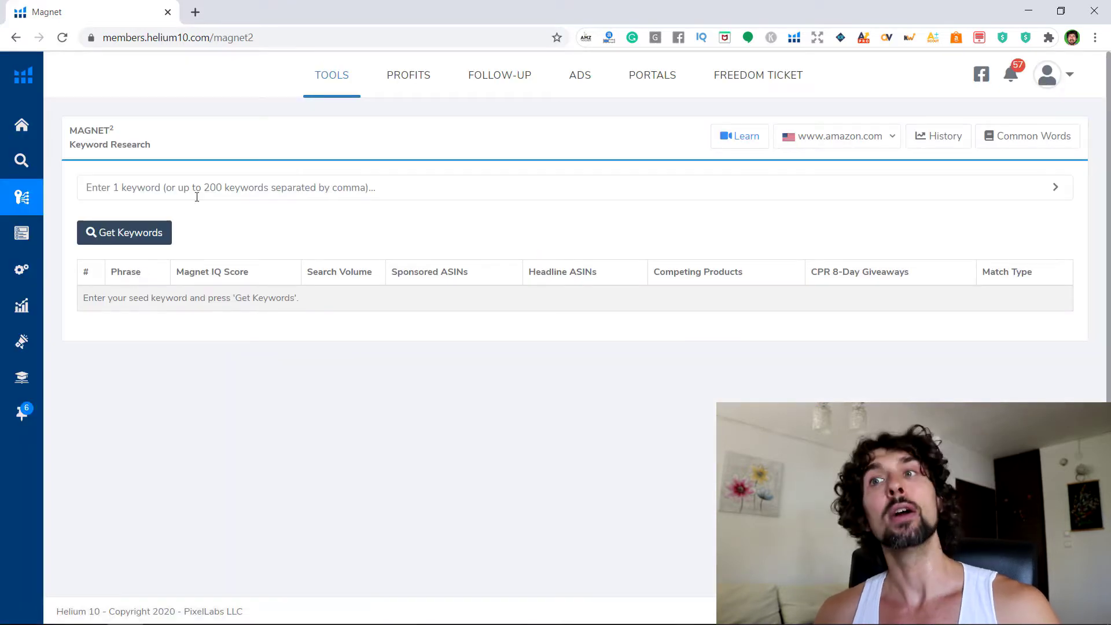
{"action": "left_click", "coordinate": [196, 198]}
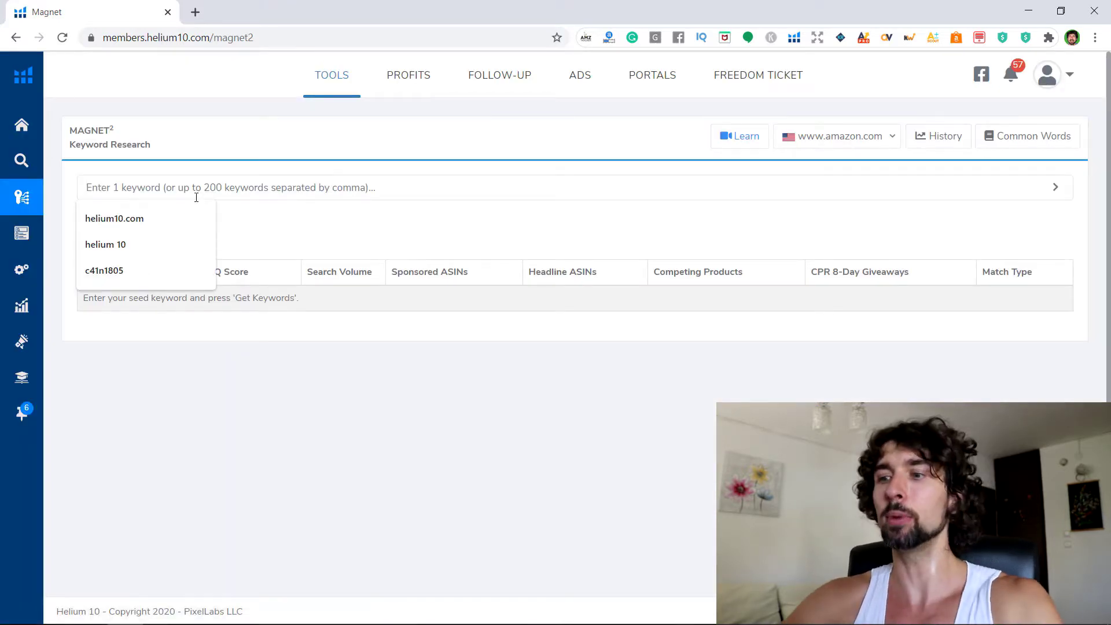
{"action": "type", "text": "kitchen k"}
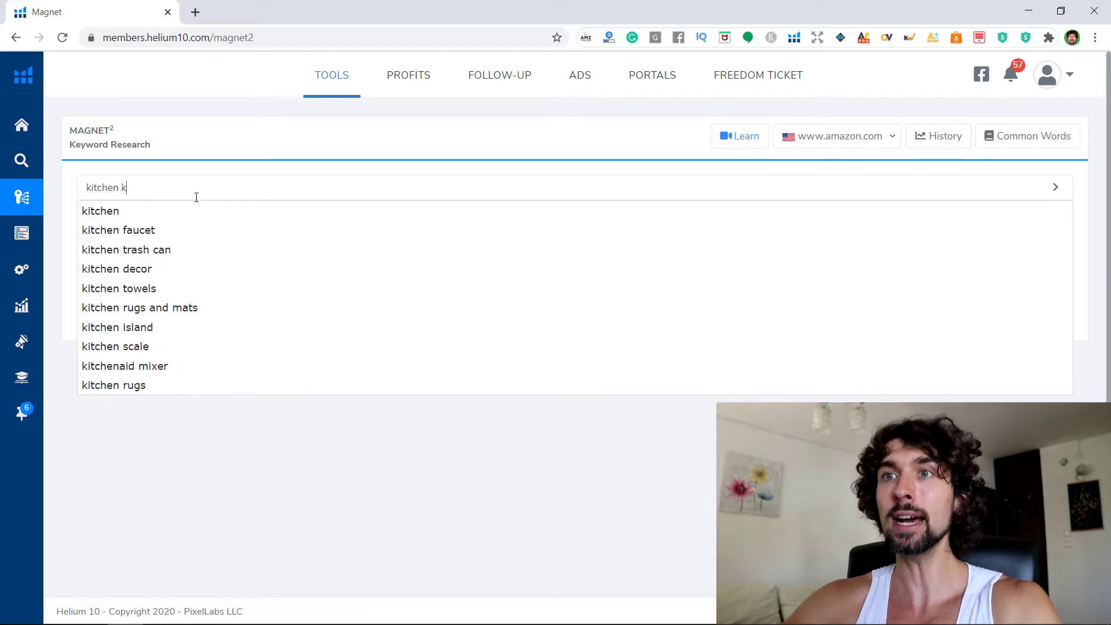
{"action": "type", "text": "nife"}
{"action": "left_click", "coordinate": [214, 107]}
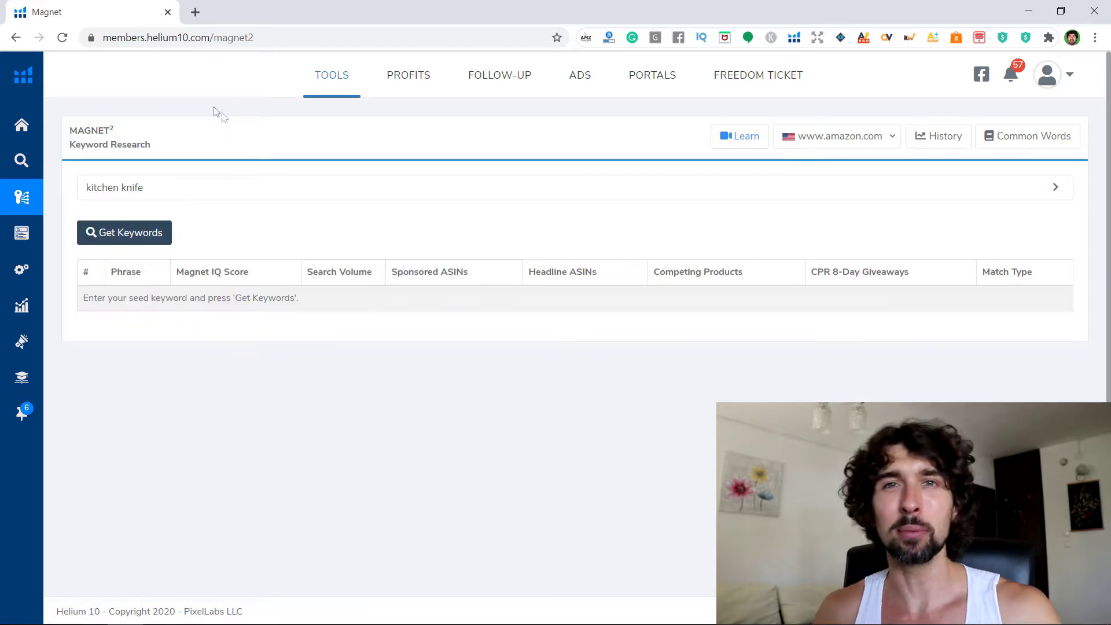
{"action": "left_click", "coordinate": [149, 241]}
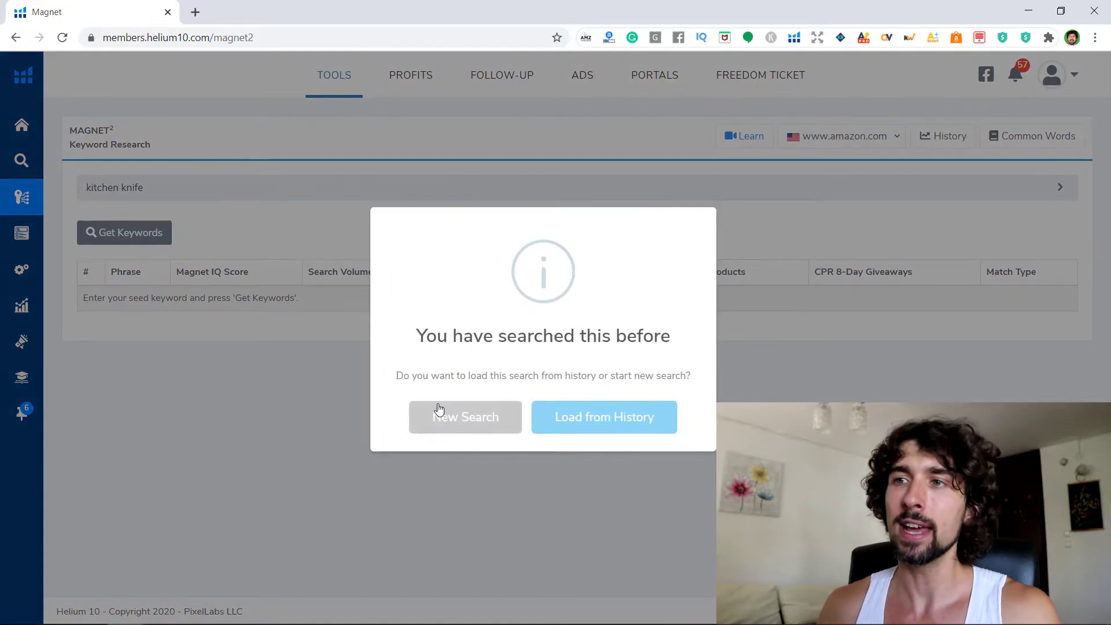
{"action": "left_click", "coordinate": [439, 410]}
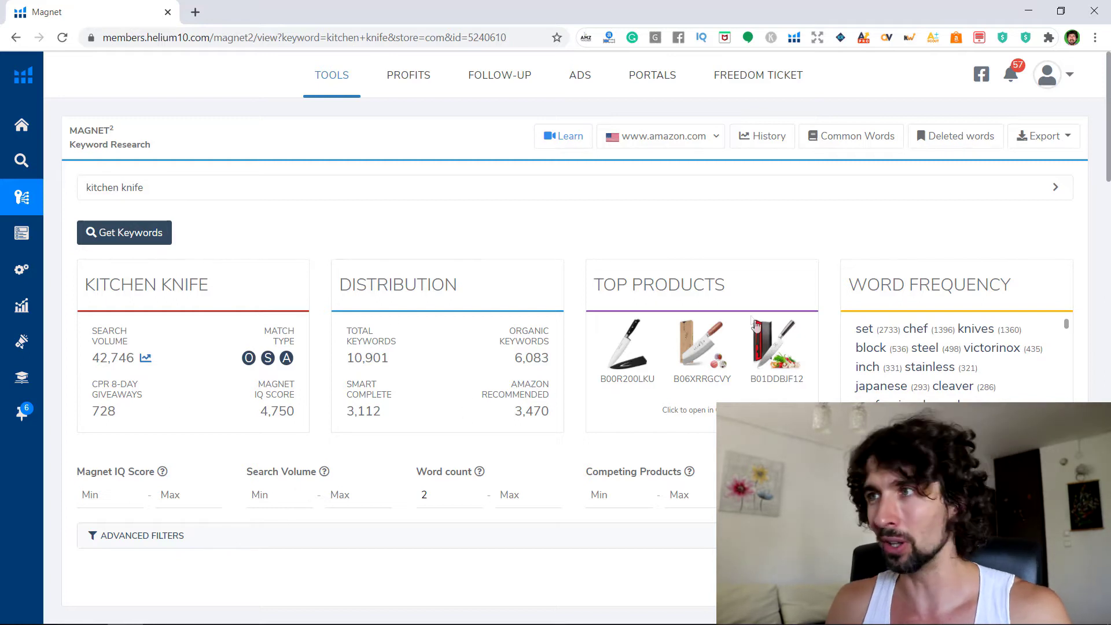
{"action": "scroll", "coordinate": [1108, 136], "scroll_direction": "down", "scroll_amount": 5}
{"action": "scroll", "coordinate": [1108, 137], "scroll_direction": "up", "scroll_amount": 5}
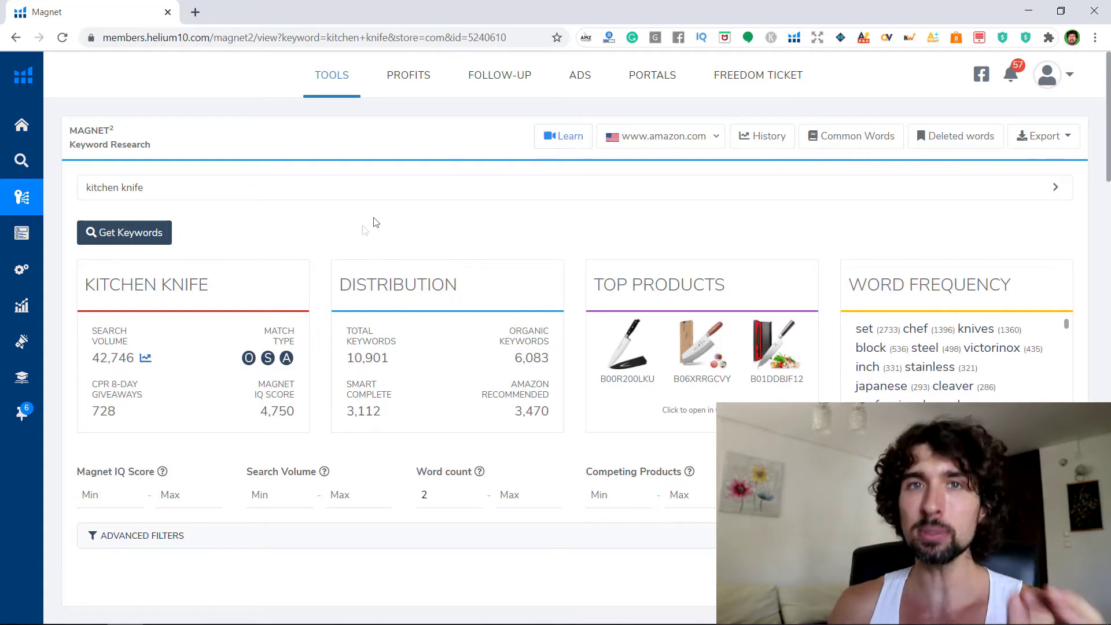
Open the Search Volume History chart for 'kitchen knife'
{"action": "left_click", "coordinate": [144, 359]}
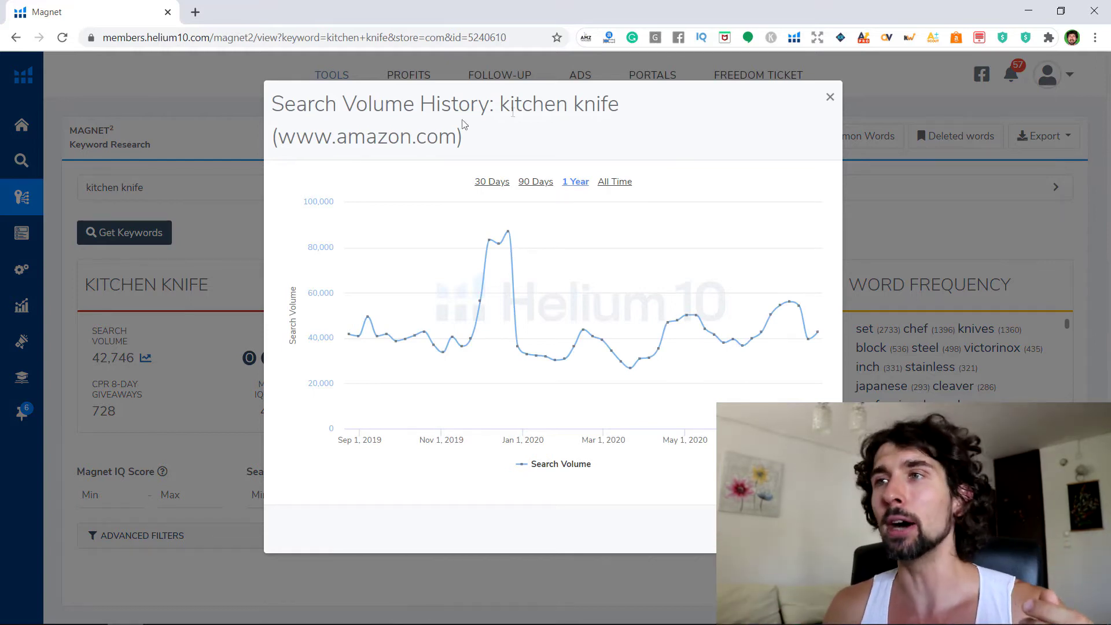
Show the kitchen knife search volume across All Time, peaking near 87,000 in December 2019
{"action": "left_click", "coordinate": [611, 183]}
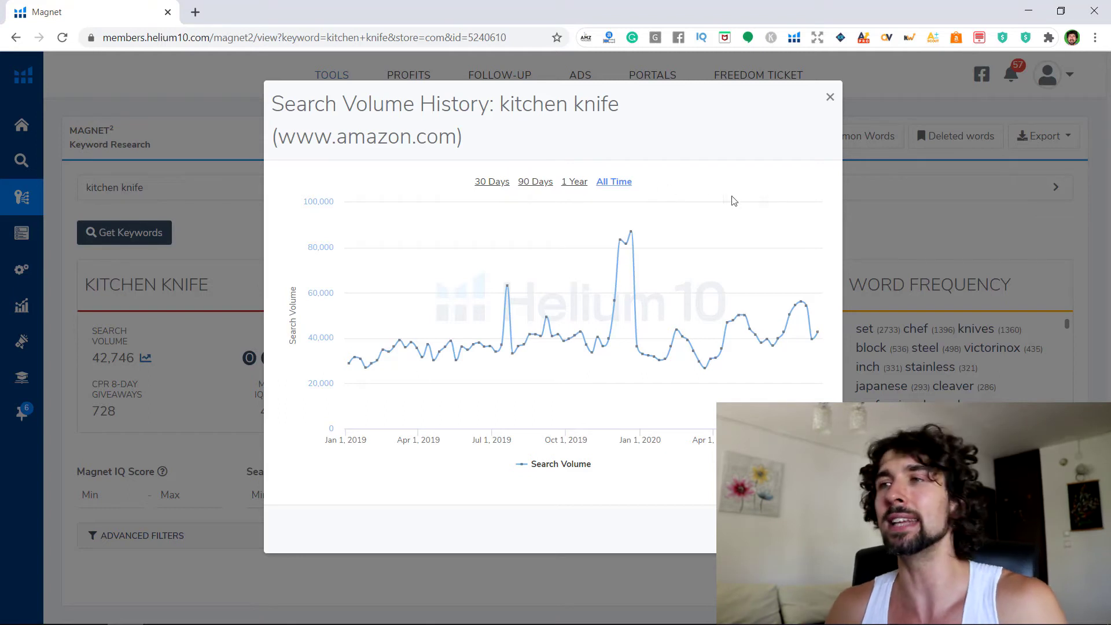
Close the chart and enter ASIN B01DDBJF12 in the Cerebro reverse ASIN lookup
{"action": "left_click", "coordinate": [831, 99]}
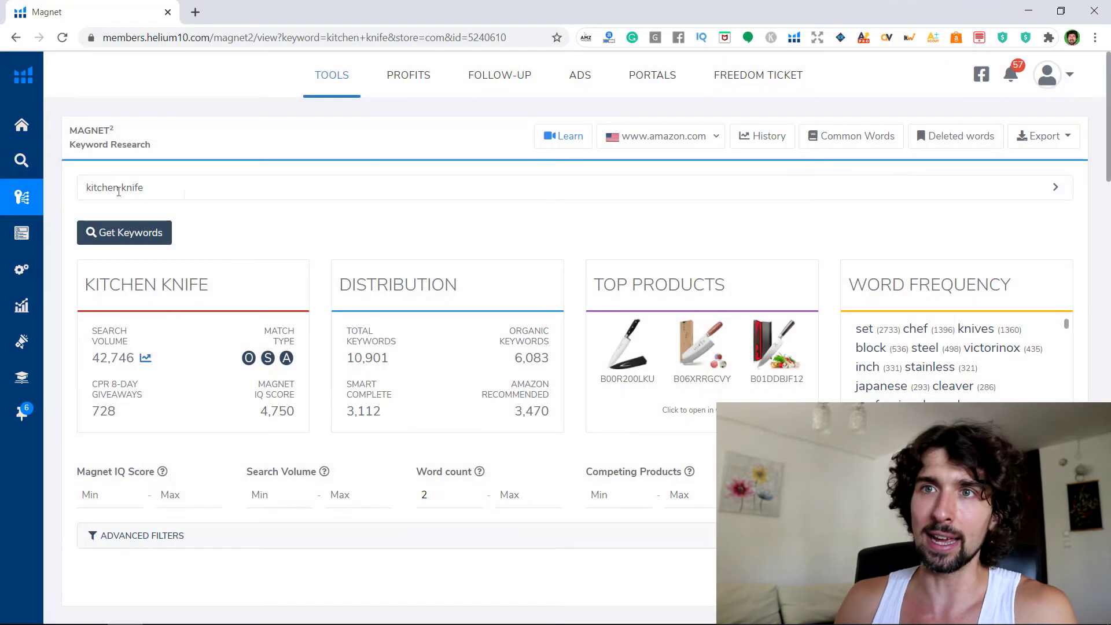
{"action": "left_click", "coordinate": [95, 234]}
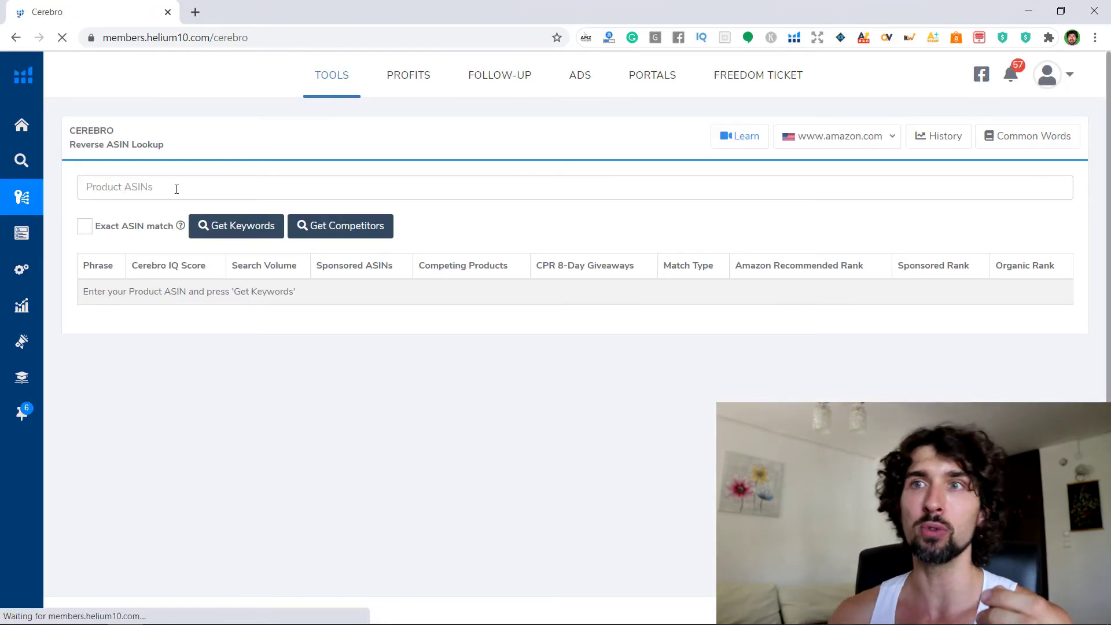
{"action": "right_click", "coordinate": [177, 188]}
{"action": "left_click", "coordinate": [209, 302]}
{"action": "left_click", "coordinate": [158, 210]}
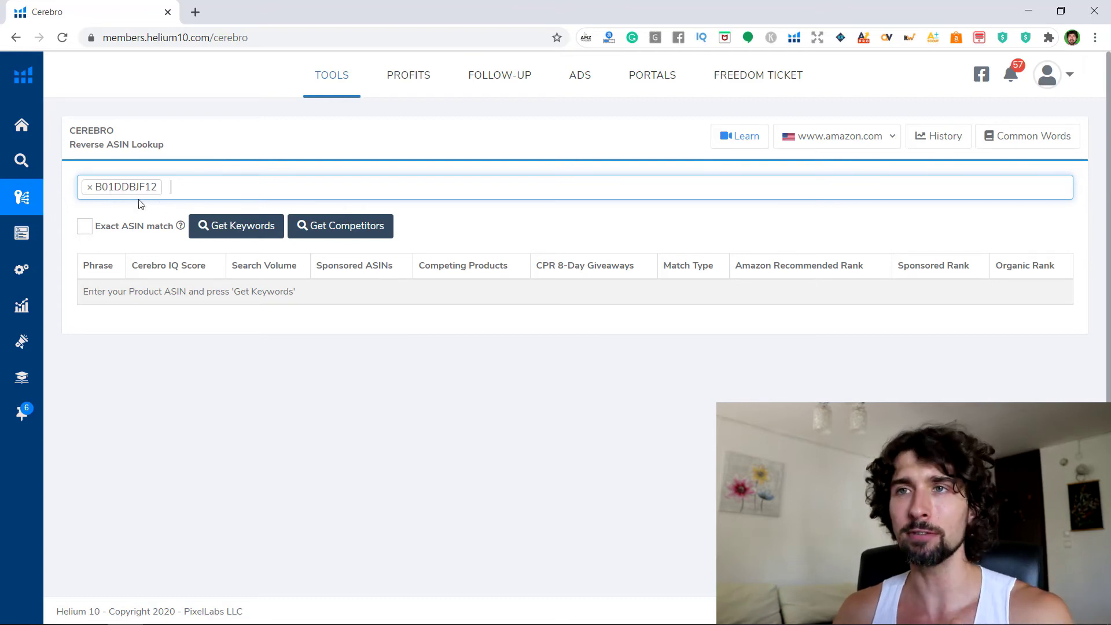
Run a new Cerebro keyword search for B01DDBJF12, loading 7,229 total keywords
{"action": "left_click", "coordinate": [233, 231]}
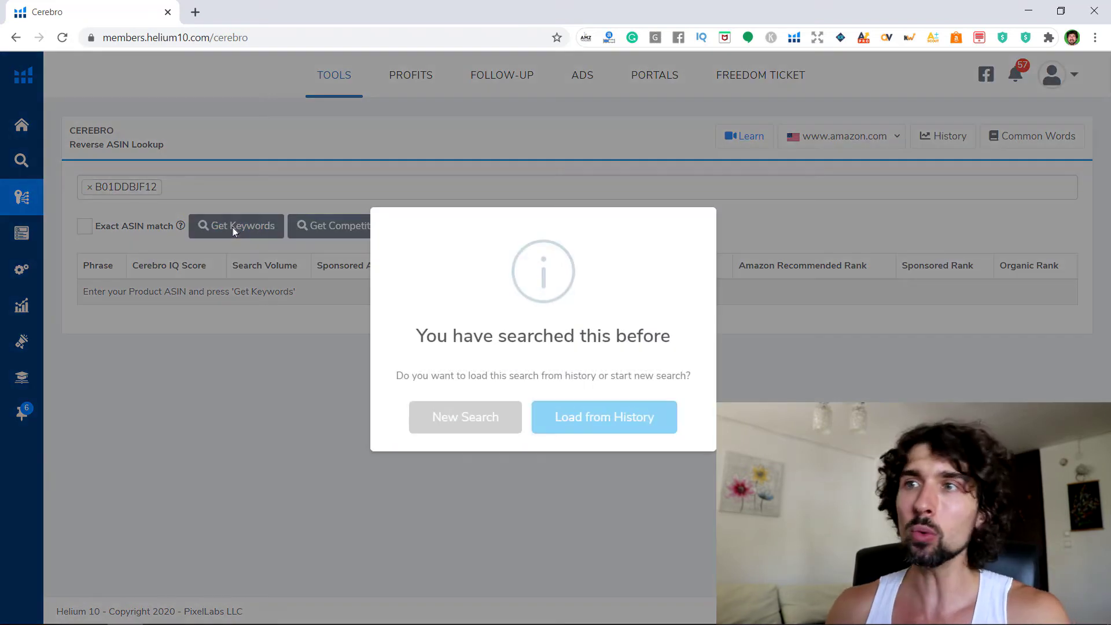
{"action": "left_click", "coordinate": [445, 408]}
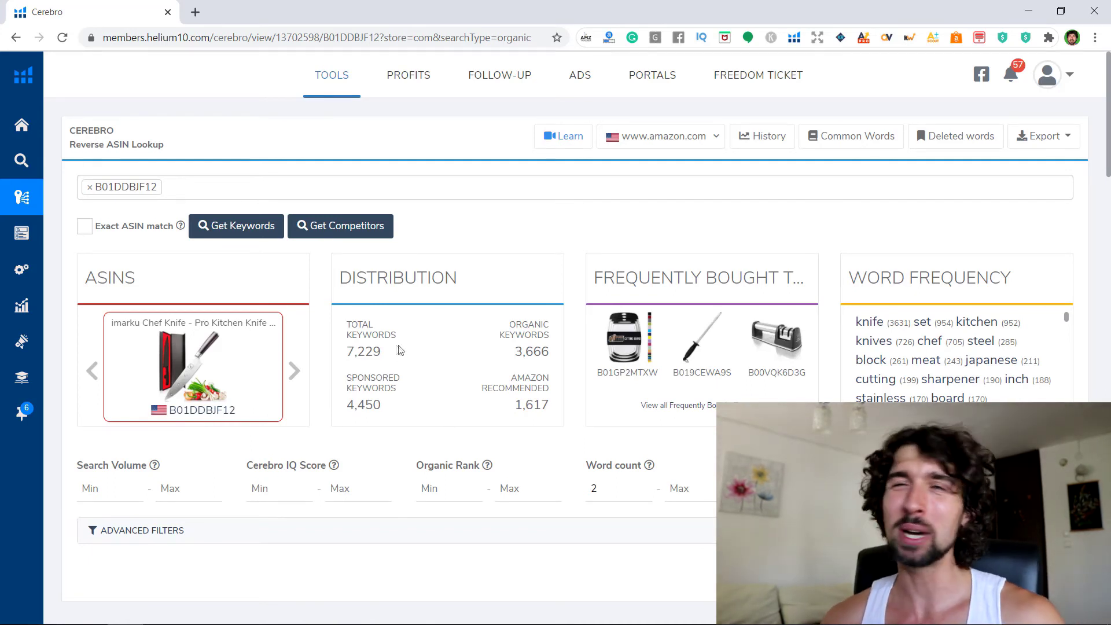
{"action": "scroll", "coordinate": [405, 352], "scroll_direction": "down", "scroll_amount": 2}
{"action": "scroll", "coordinate": [372, 346], "scroll_direction": "down", "scroll_amount": 2}
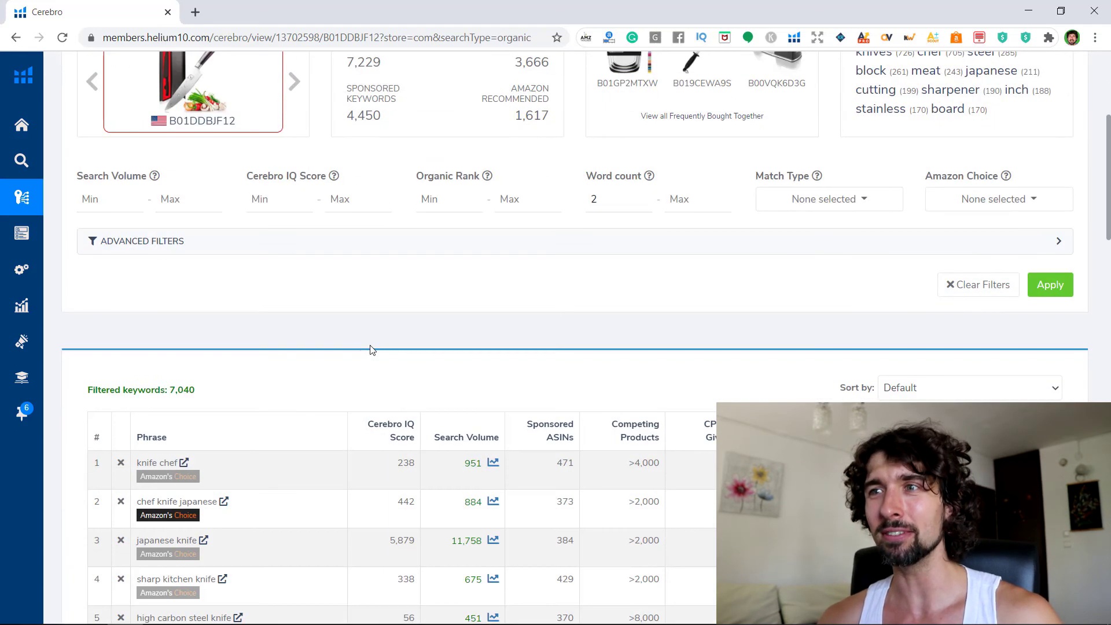
{"action": "scroll", "coordinate": [375, 355], "scroll_direction": "down", "scroll_amount": 1}
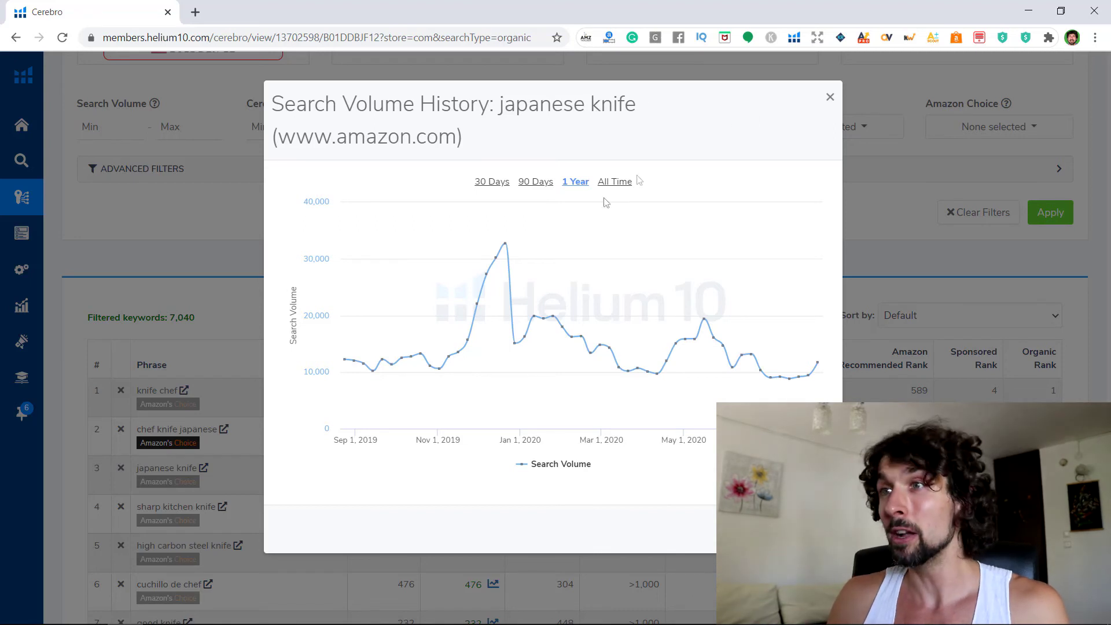
Show the 'japanese knife' search volume across All Time, about 22,061 on November 30, 2019
{"action": "left_click", "coordinate": [622, 182]}
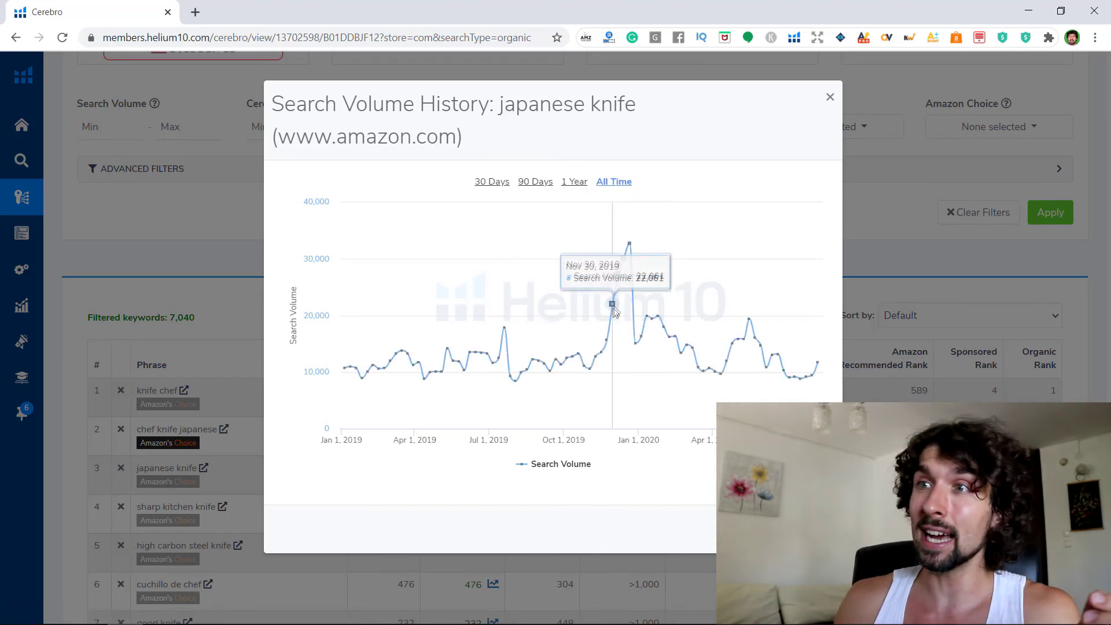